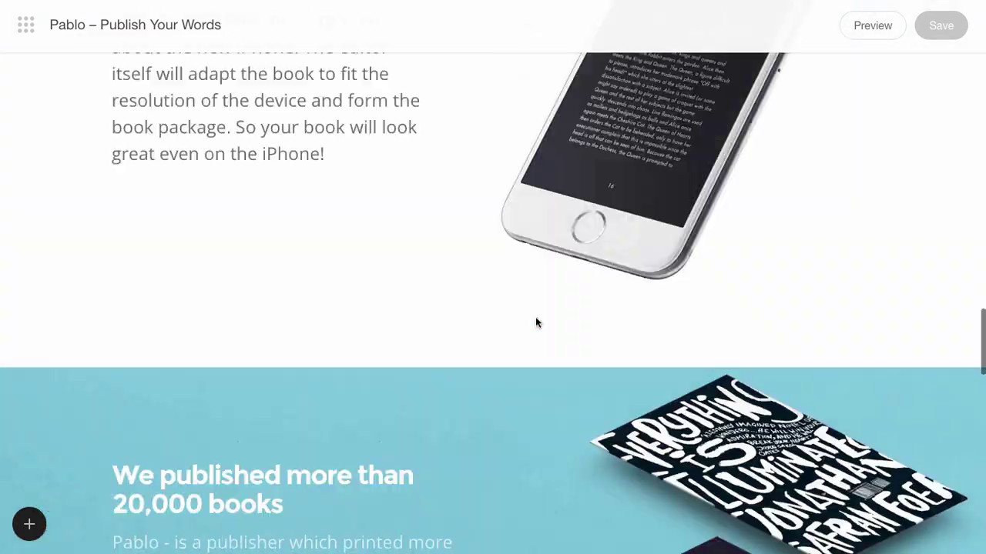
scroll(535, 322, "up", 2)
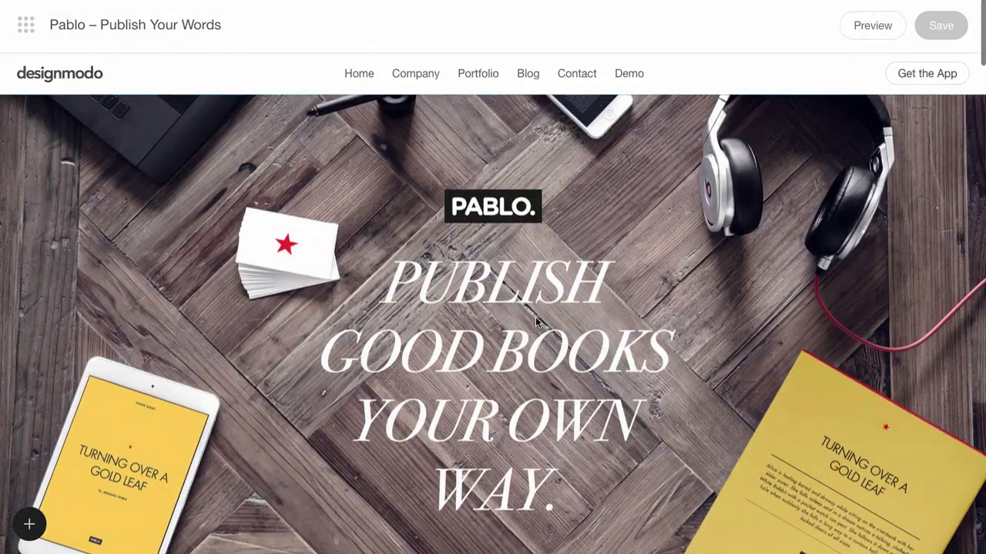
Open the 'Qards main' menu settings from the header navigation block's toolbar
mouse_move(492, 84)
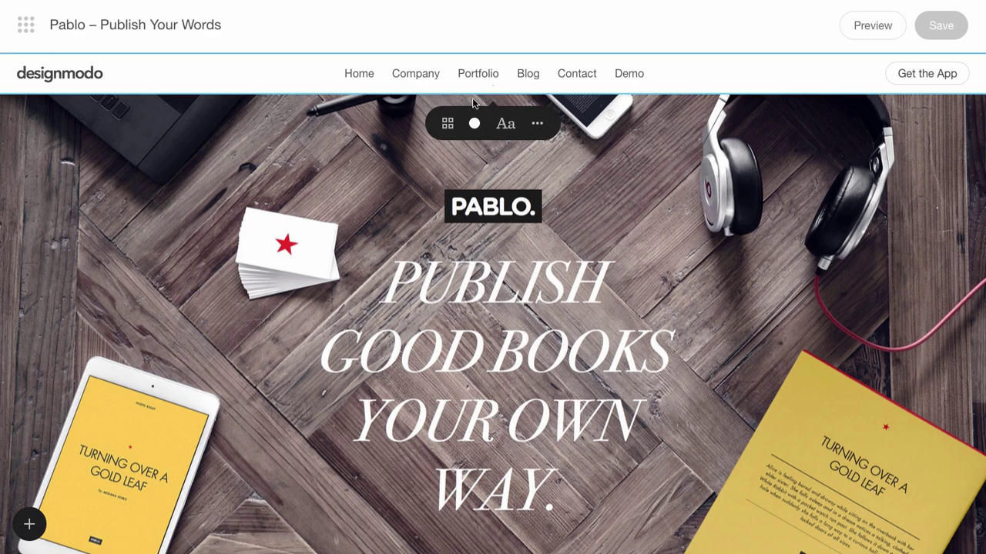
left_click(451, 123)
Set the Portfolio menu item's URL to #Portfolio and save the Qards main menu
left_click(469, 214)
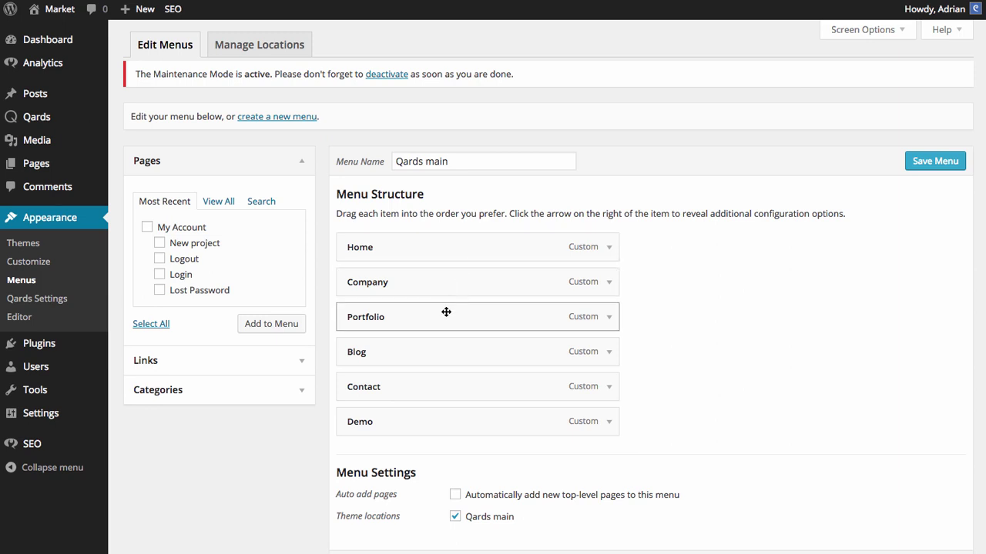
left_click(609, 318)
left_click(419, 363)
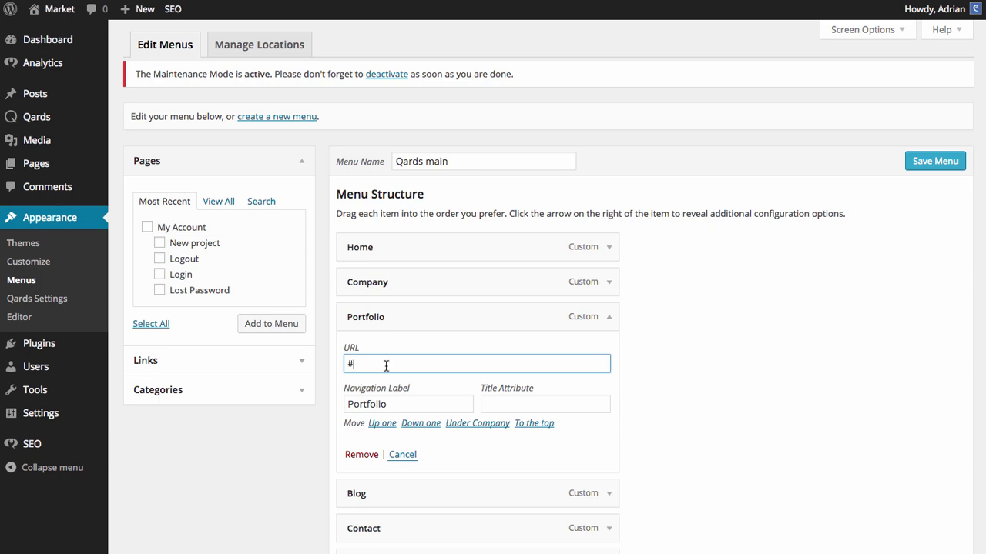
type("Portfolio")
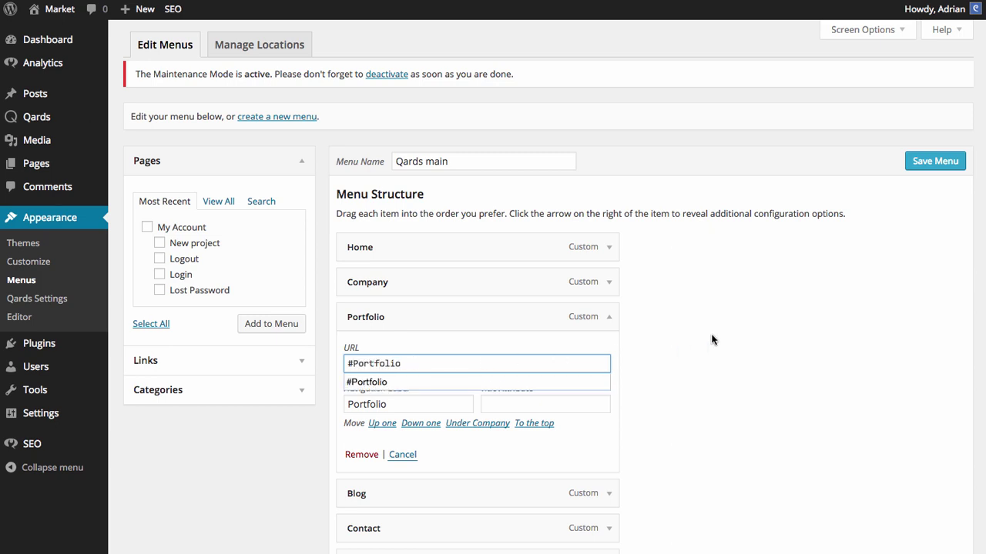
left_click(711, 339)
left_click(916, 166)
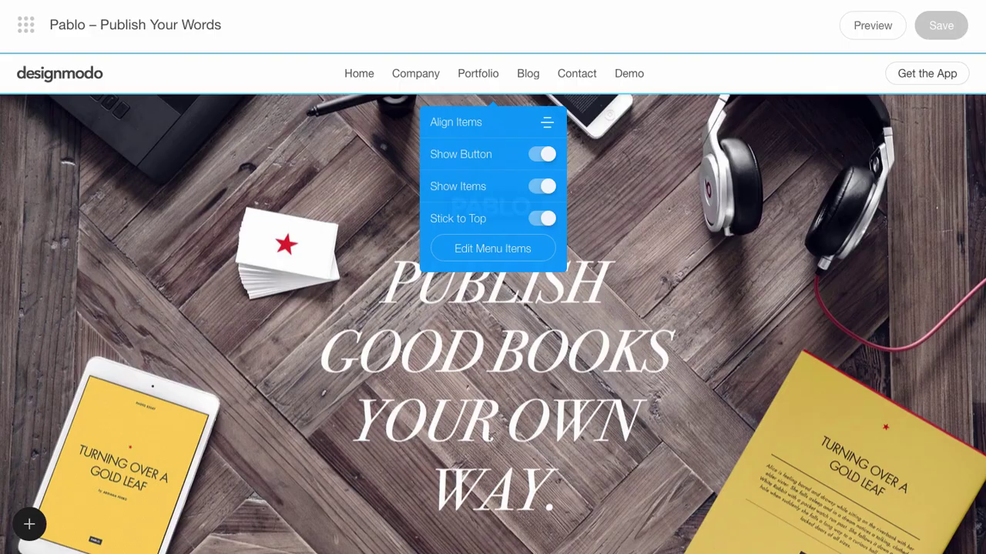
Scroll down the page to the yellow book-mockup section
scroll(410, 325, "down", 15)
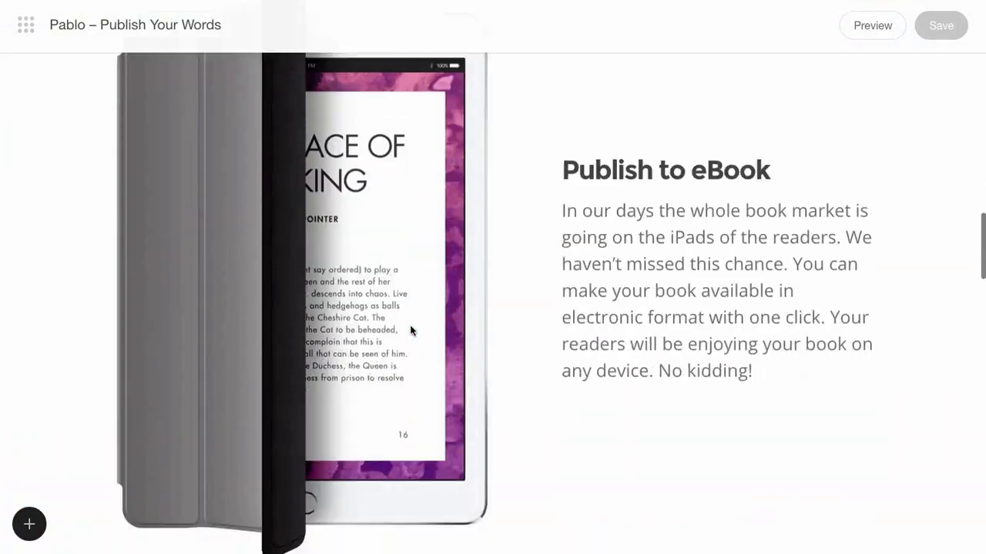
scroll(409, 325, "down", 3)
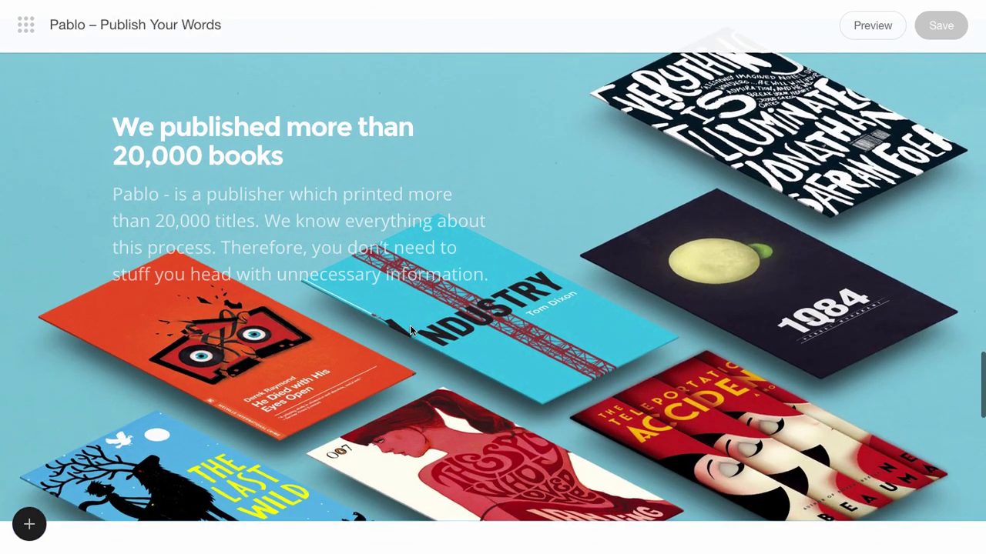
scroll(428, 329, "down", 10)
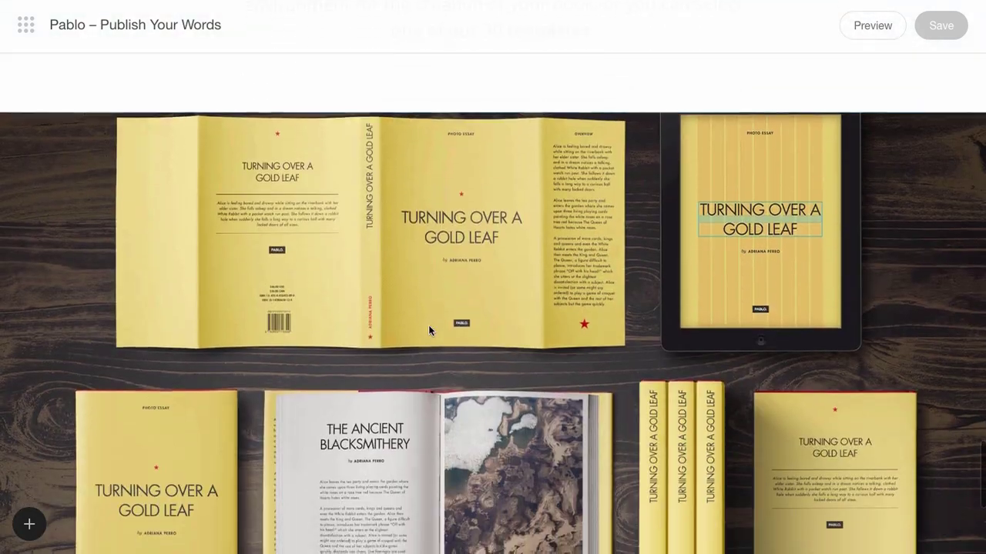
scroll(428, 329, "up", 1)
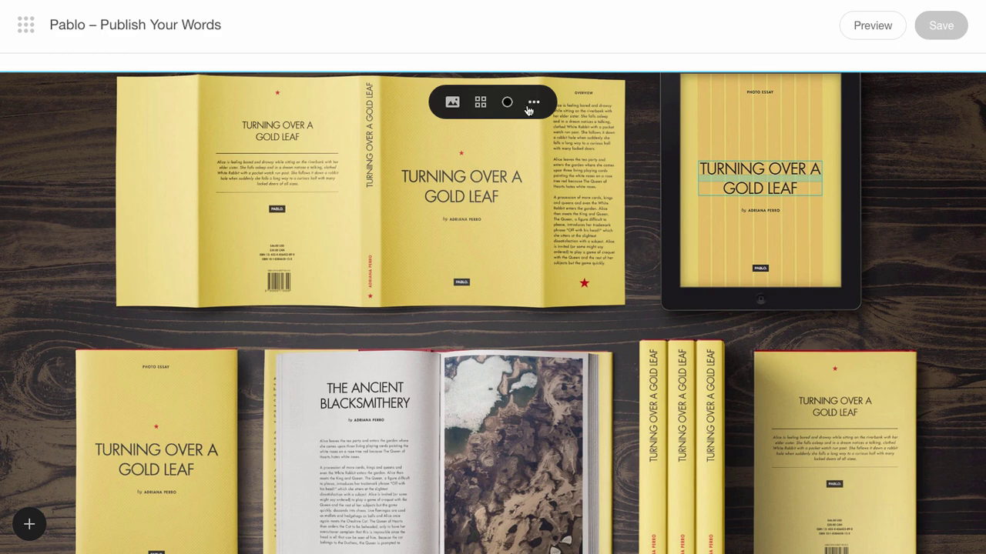
Open the book-mockup section's Custom CSS panel and switch it to raw HTML editing
left_click(529, 106)
scroll(529, 220, "down", 1)
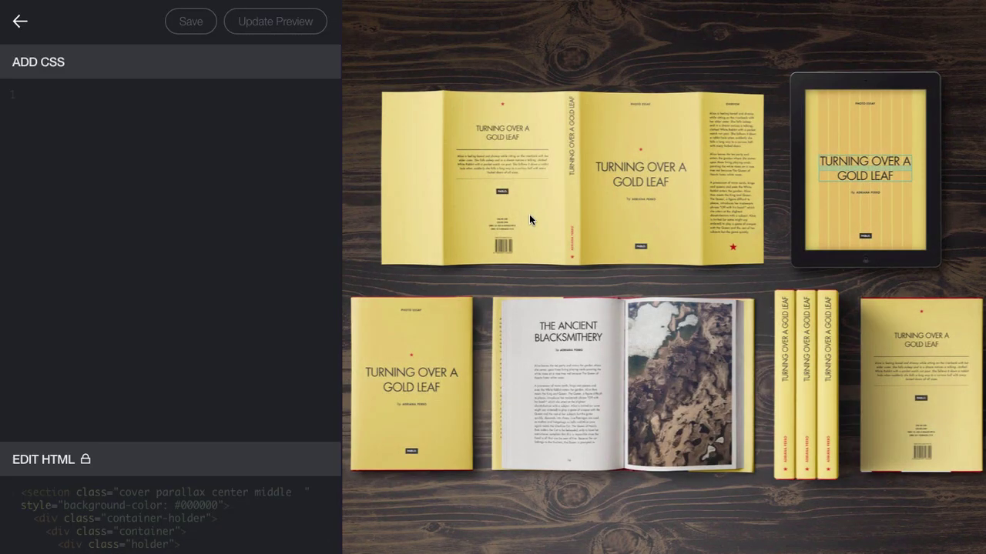
left_click_drag(341, 213, 523, 208)
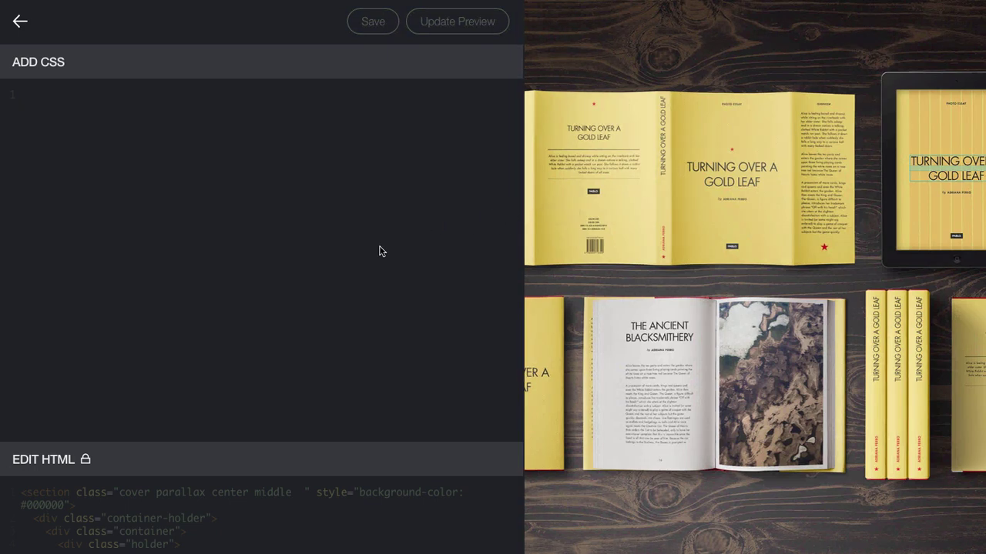
left_click(85, 460)
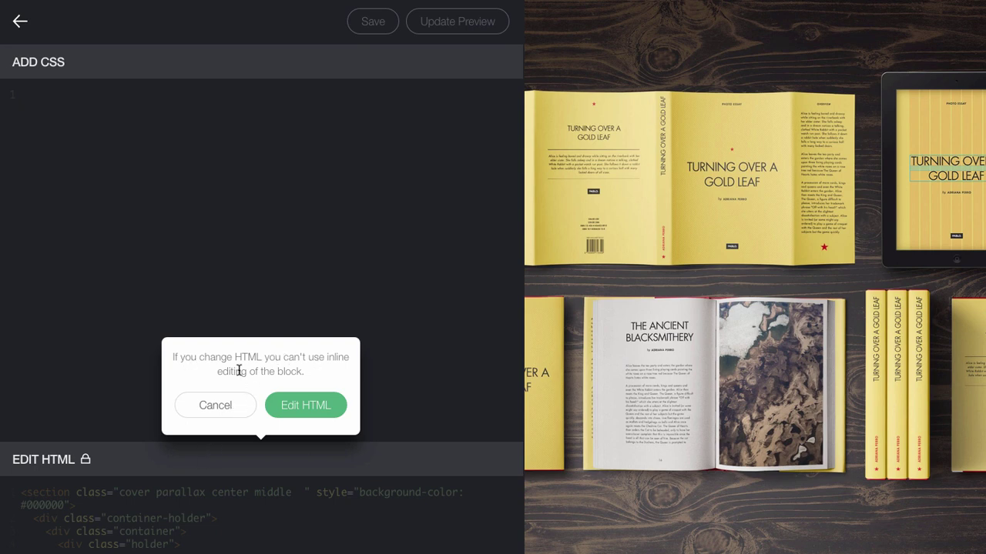
left_click(285, 411)
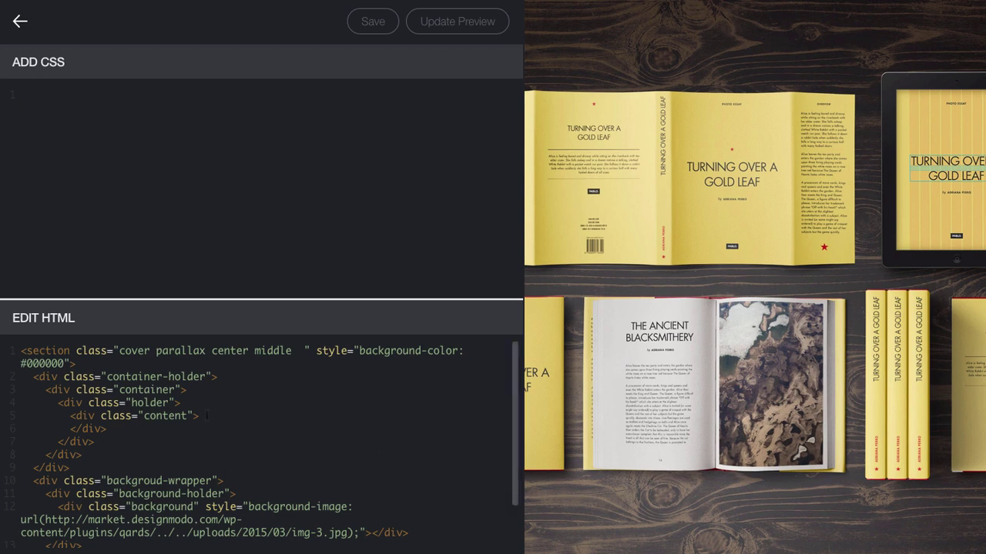
Add id="Portfolio" to the section's container div and save the HTML
scroll(246, 414, "down", 1)
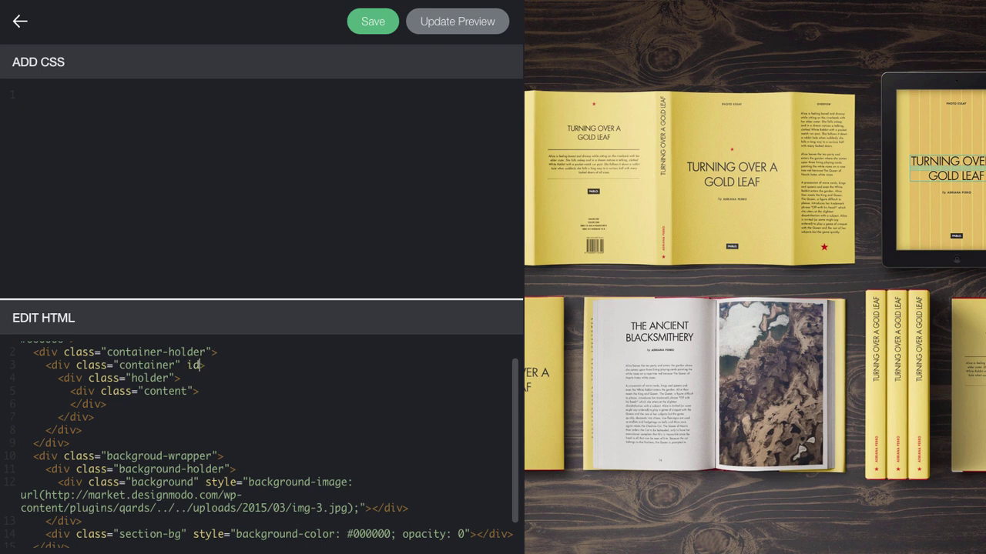
type("id=\"Portfolio")
left_click(372, 34)
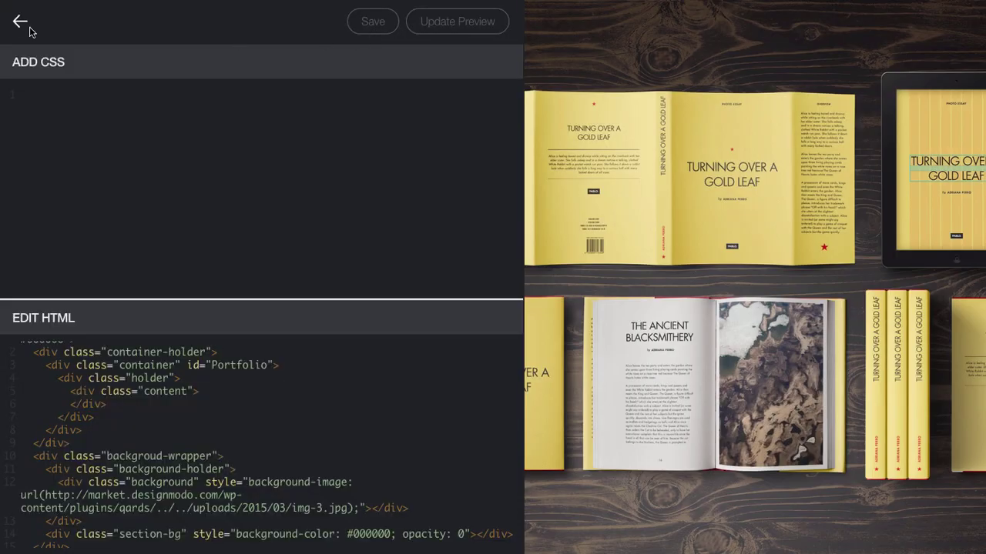
left_click(21, 24)
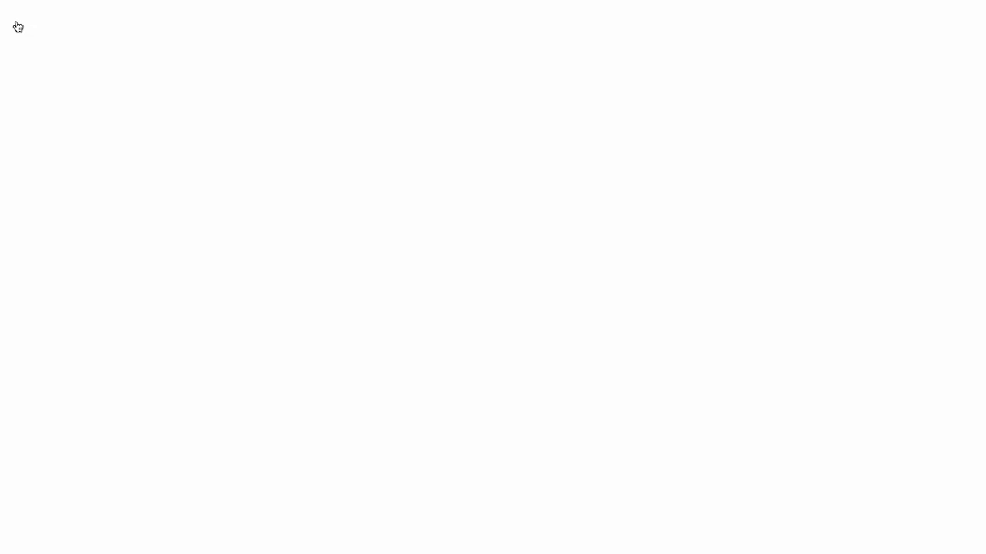
Save the landing page and open its live preview in a new tab
left_click(929, 28)
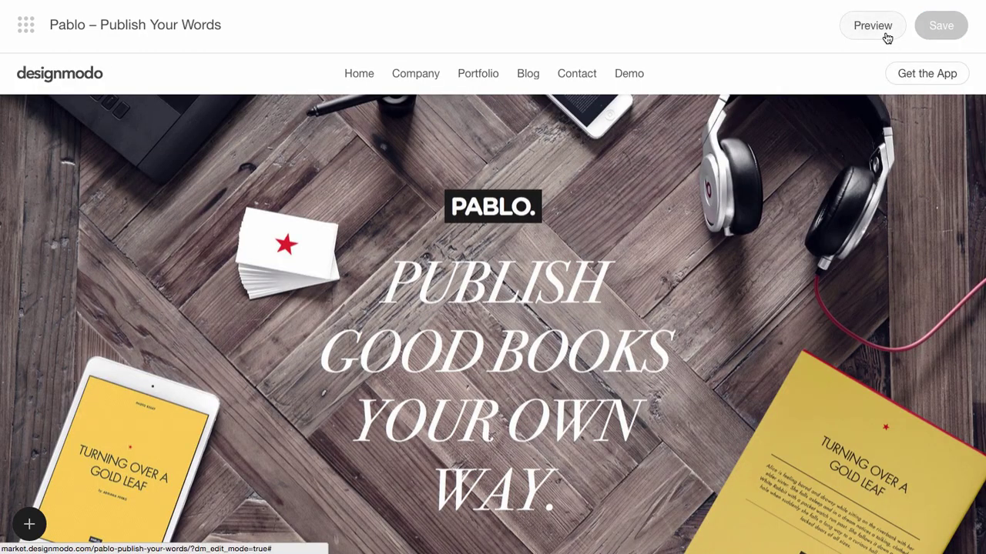
left_click(873, 26)
left_click(950, 33)
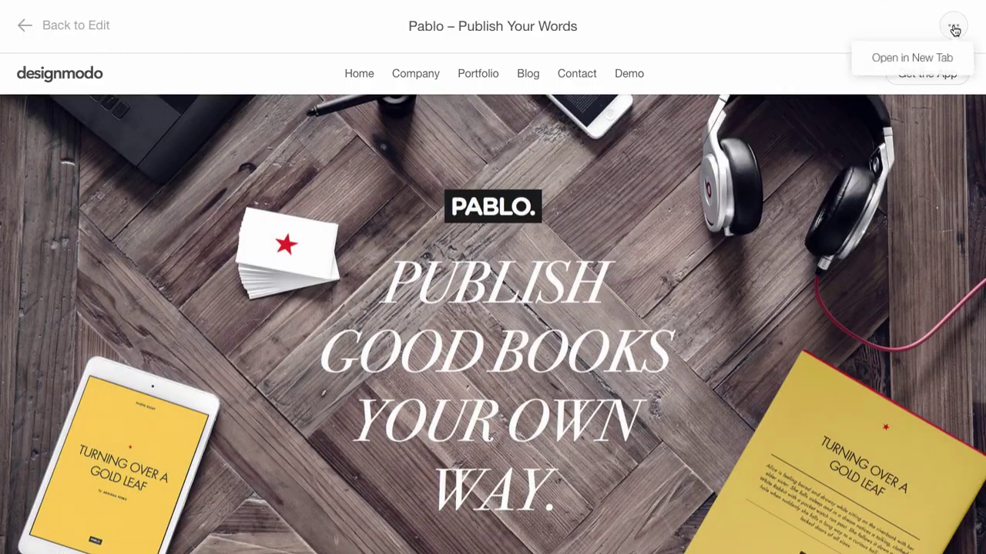
left_click(930, 62)
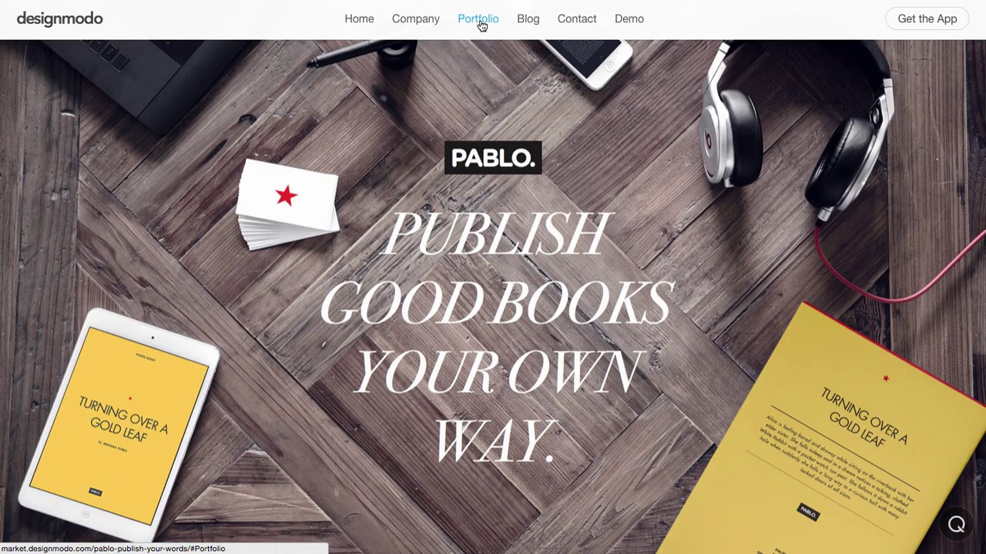
Use the Portfolio menu link to check it jumps to the book-mockup section
left_click(478, 19)
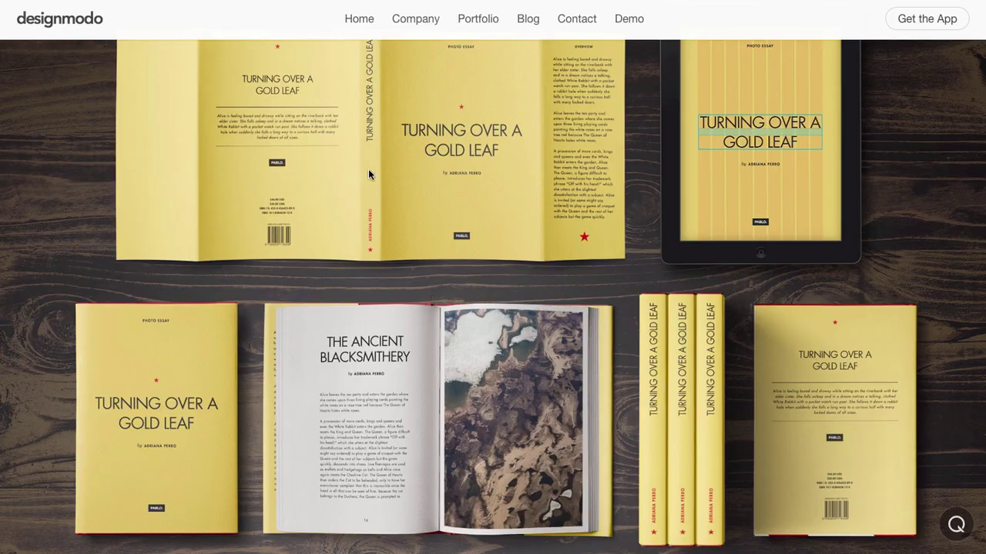
scroll(386, 275, "up", 2)
scroll(386, 275, "up", 10)
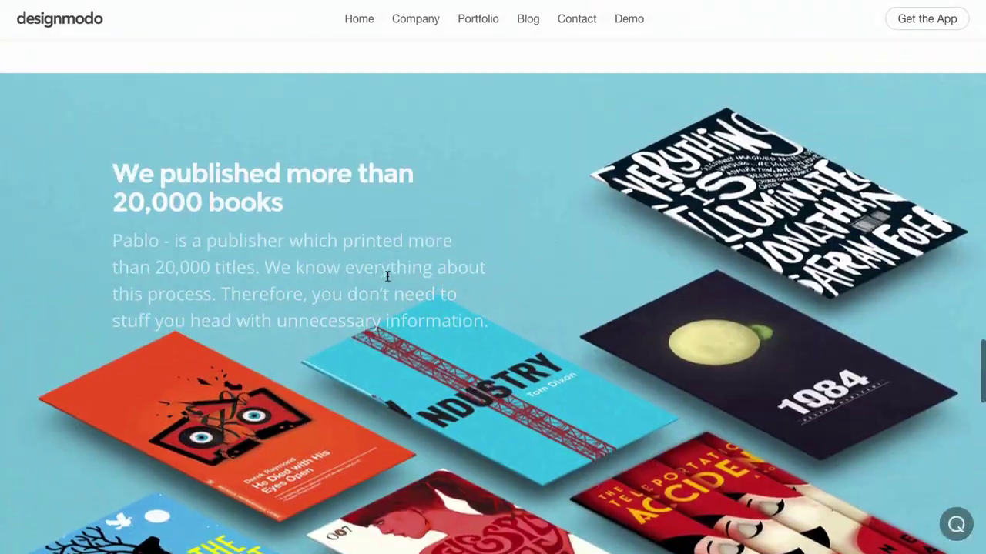
scroll(387, 275, "down", 8)
scroll(387, 274, "up", 5)
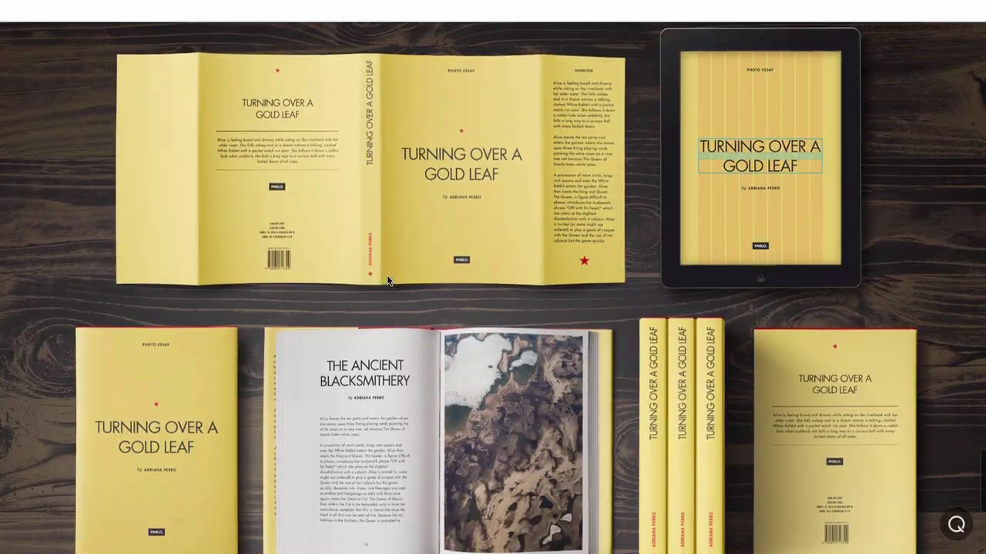
scroll(387, 276, "up", 20)
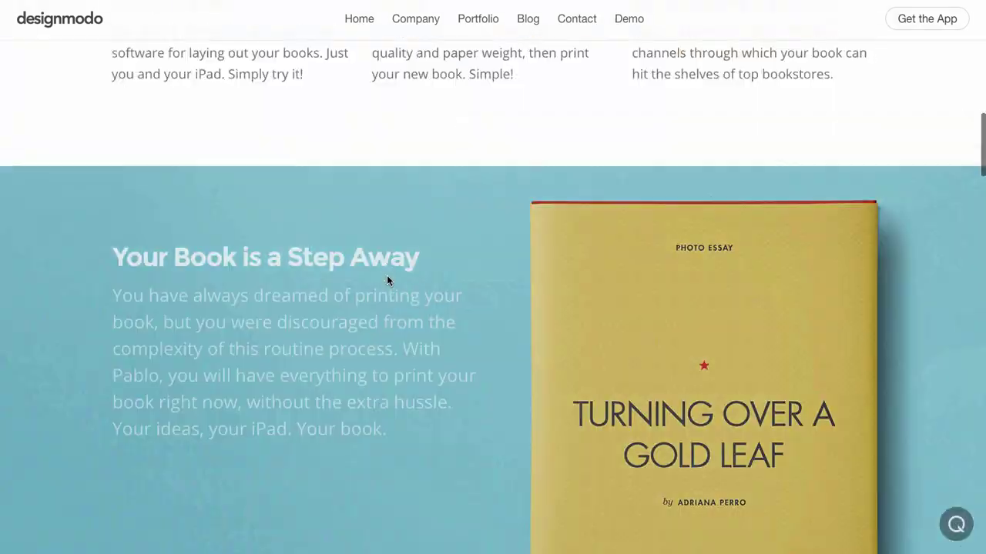
scroll(387, 280, "up", 4)
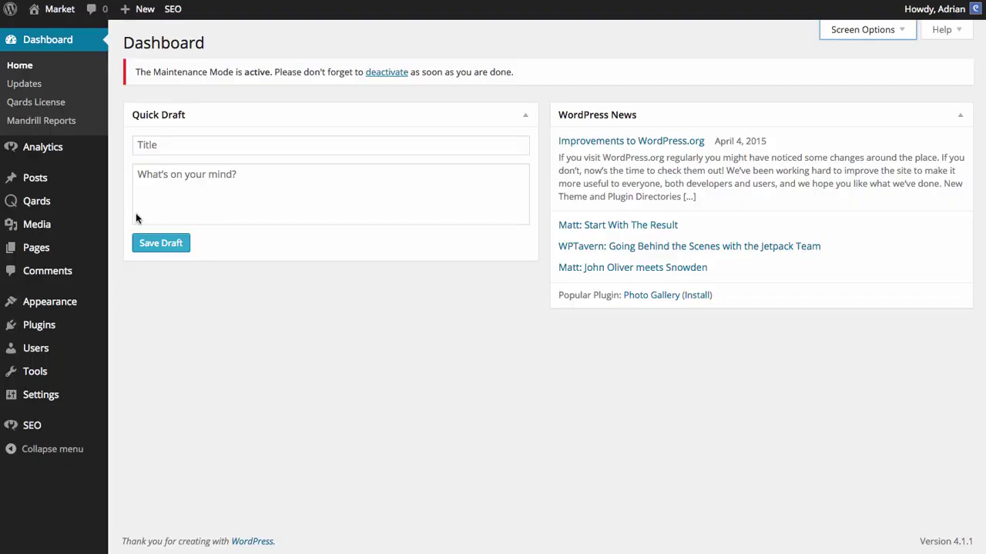
Open Qards Settings and start editing the Add Code to Head field
mouse_move(82, 205)
left_click(140, 244)
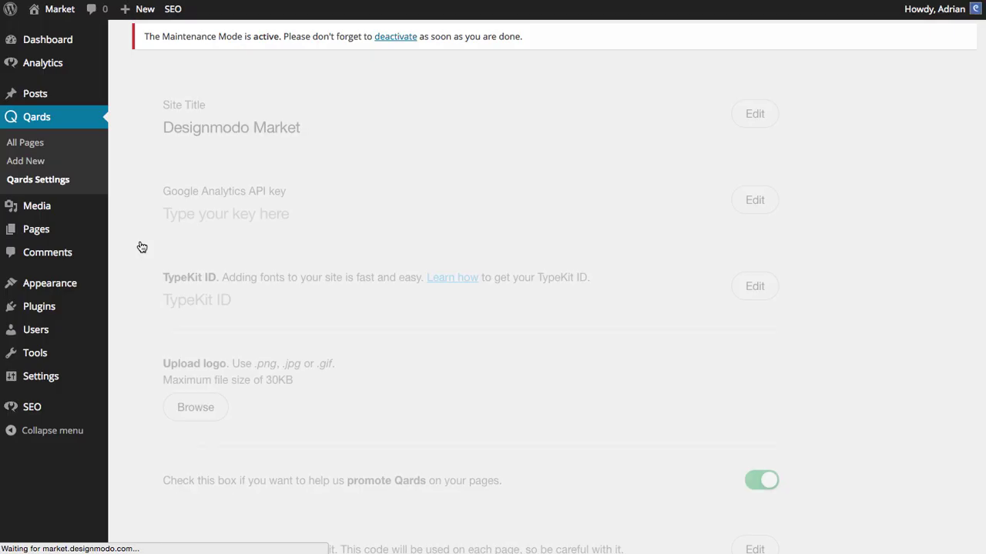
scroll(141, 246, "down", 10)
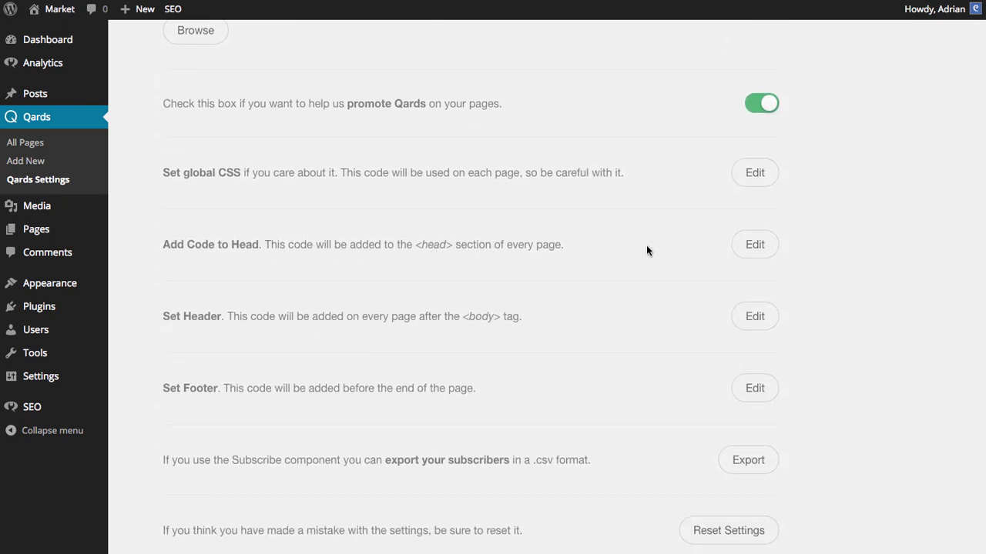
left_click(744, 252)
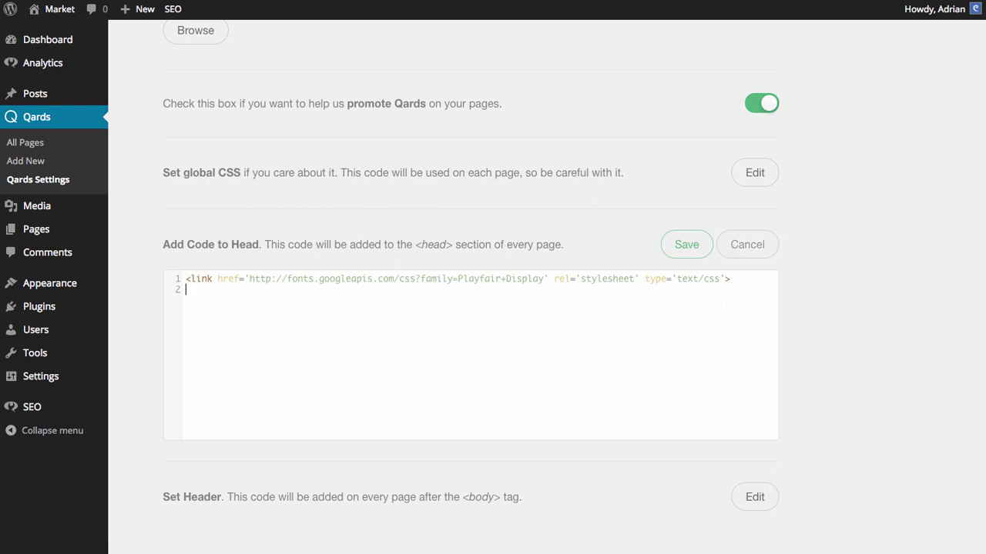
Paste the jQuery smooth-scroll script from Sublime Text after the font link and save
key("super+Tab")
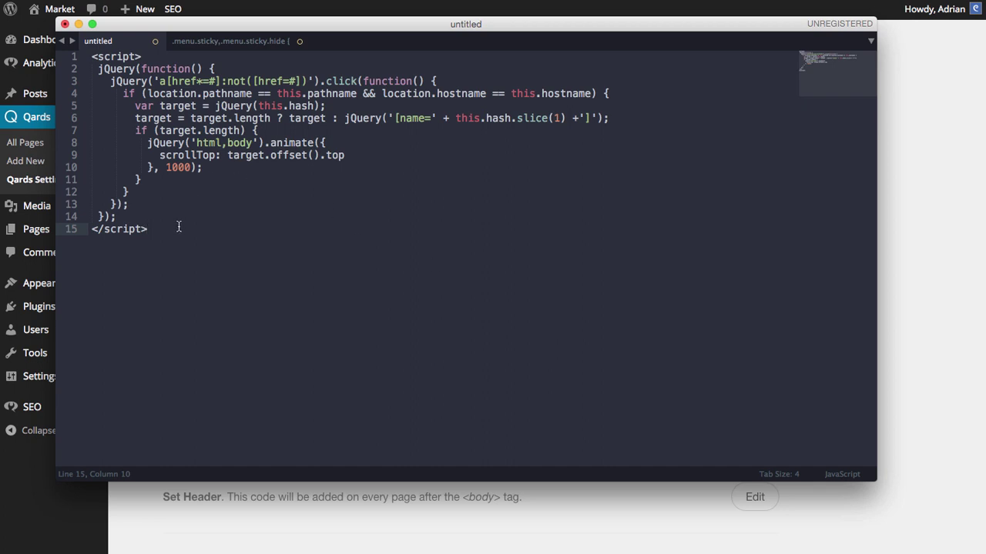
key("super+a")
key("super+c")
key("super+Tab")
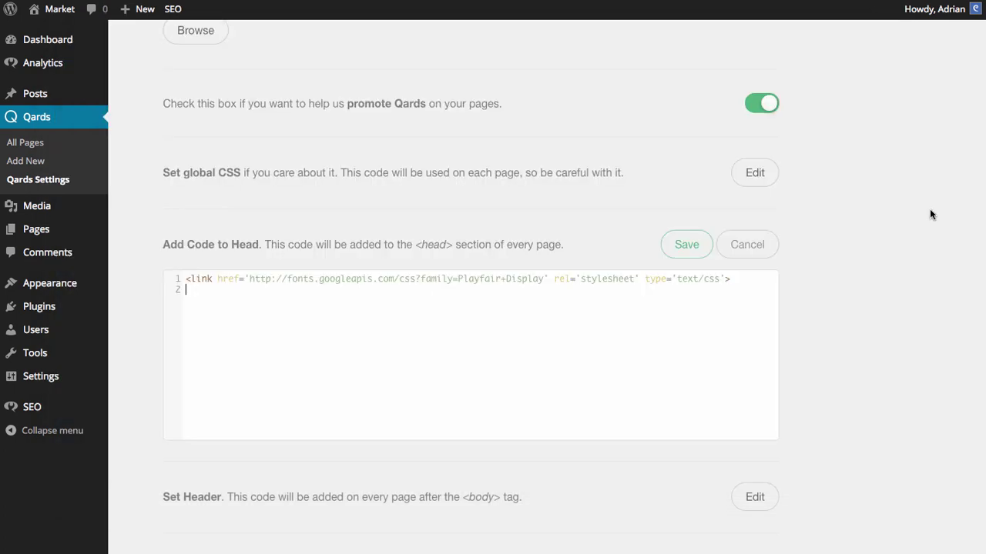
key("super+v")
scroll(473, 376, "up", 3)
scroll(473, 376, "down", 4)
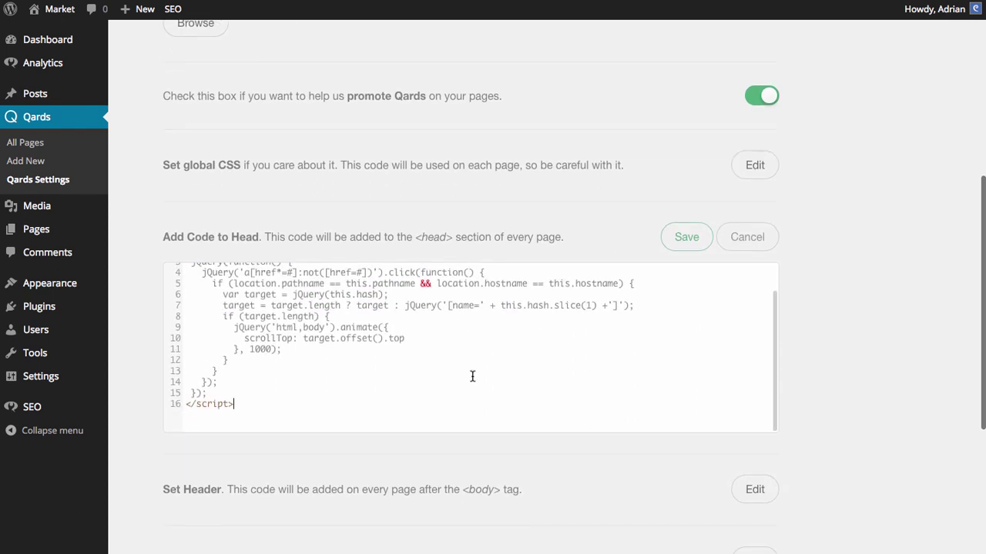
left_click(688, 239)
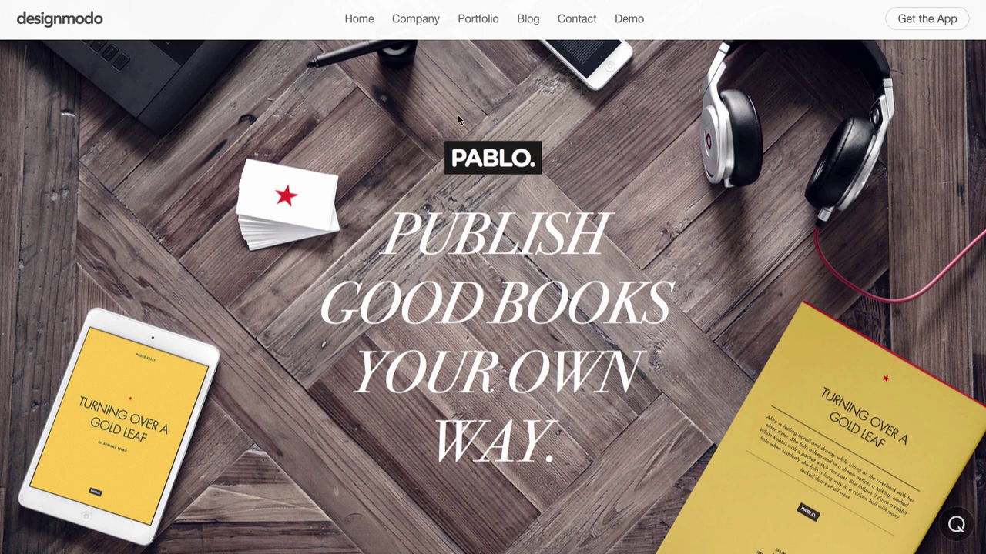
left_click(473, 27)
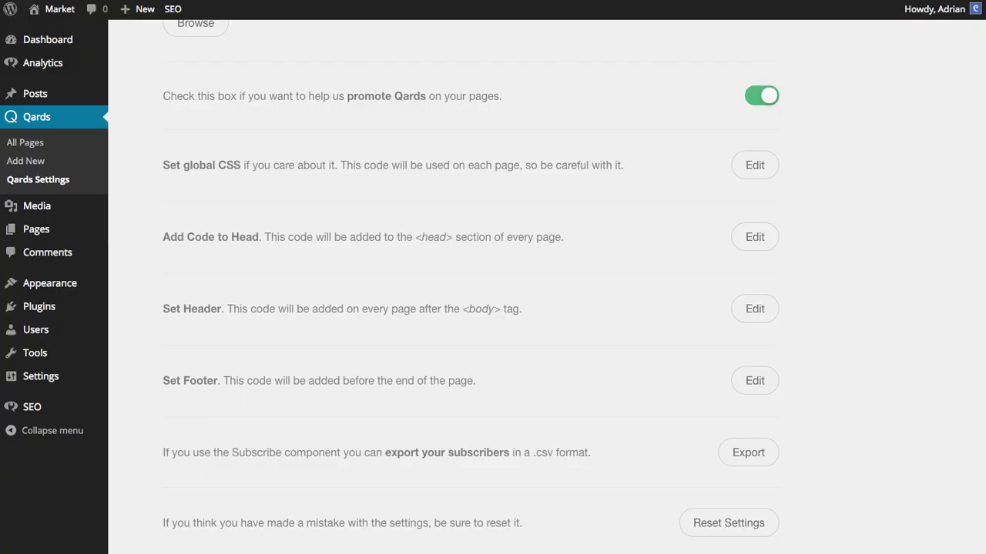
Change the head script's animate duration from 1000 to 3000 and save
left_click(749, 239)
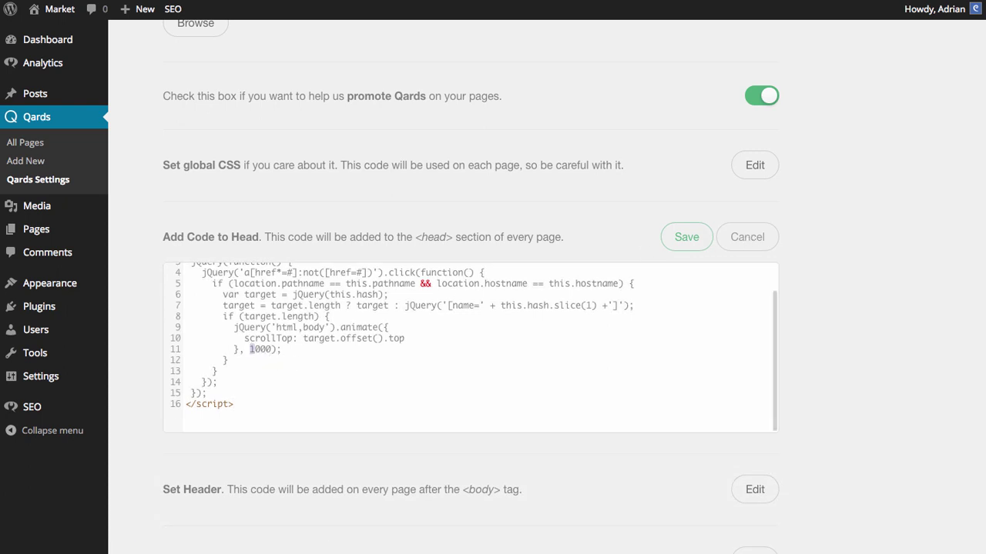
type("3")
scroll(299, 363, "up", 1)
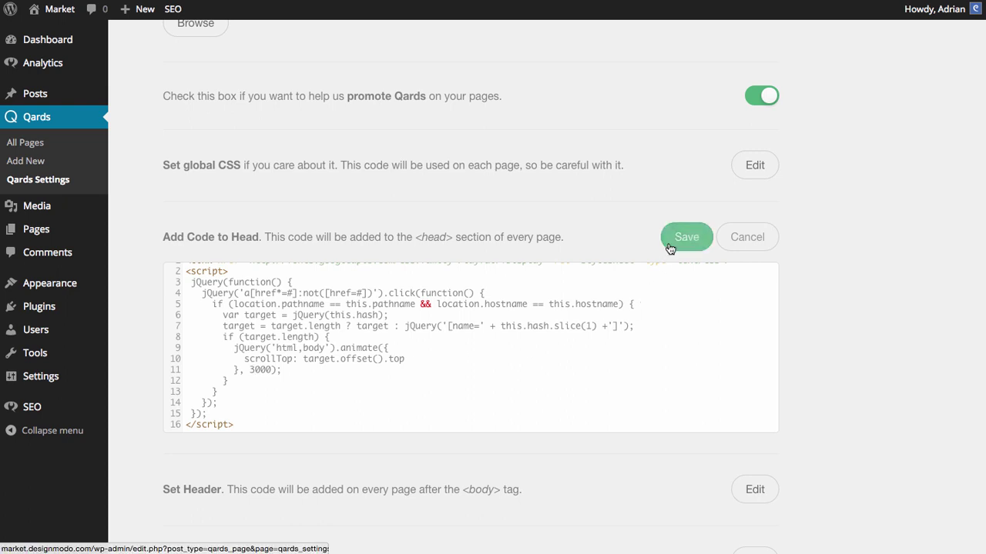
left_click(682, 240)
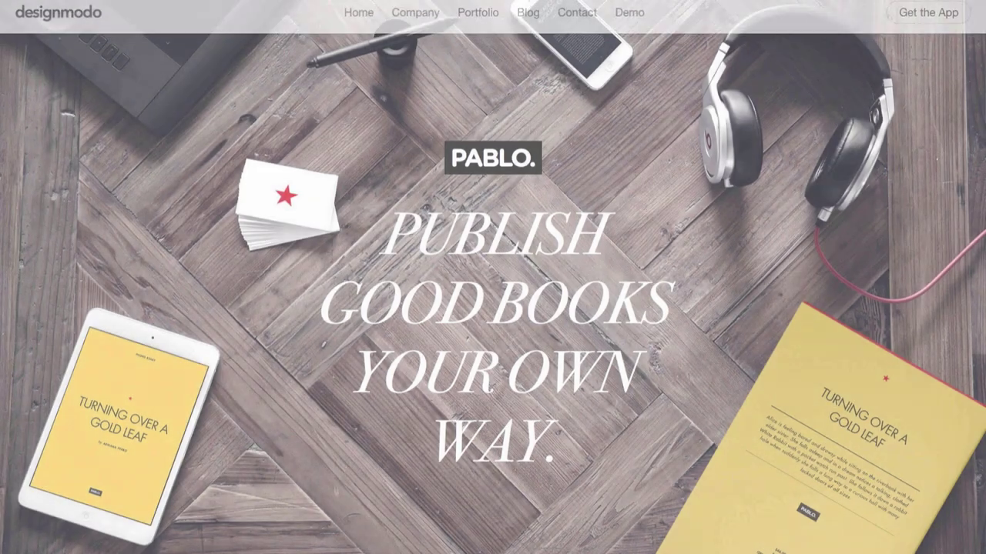
scroll(476, 43, "down", 15)
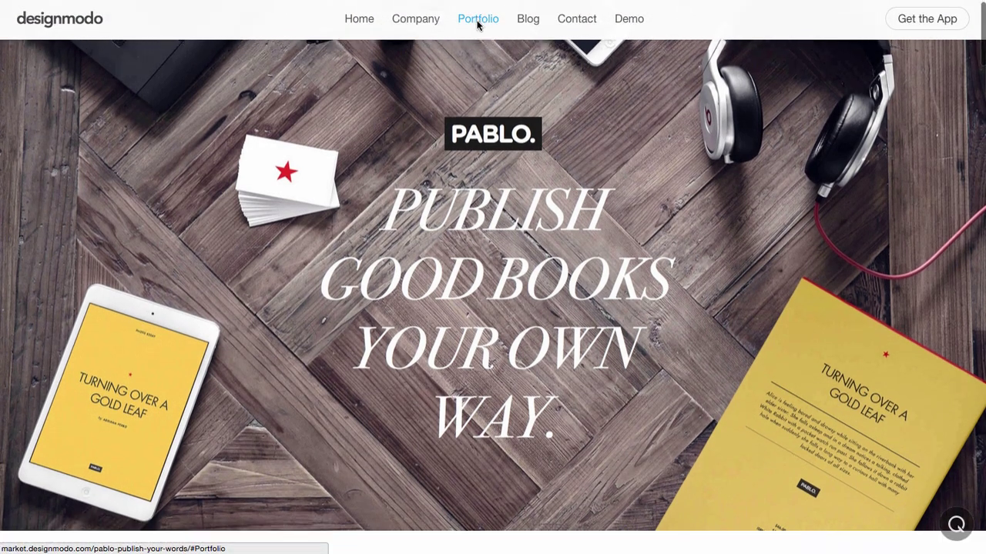
scroll(475, 48, "down", 10)
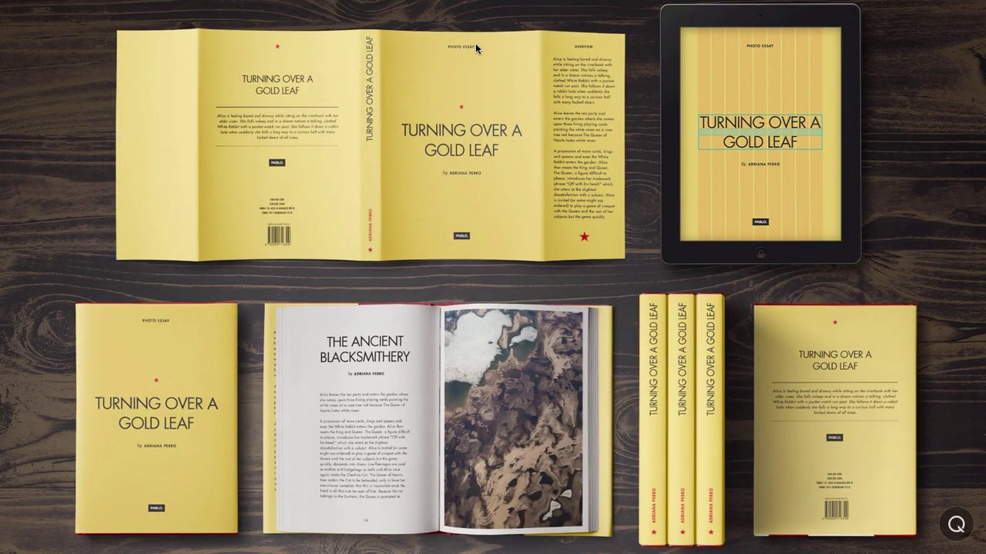
scroll(425, 91, "up", 15)
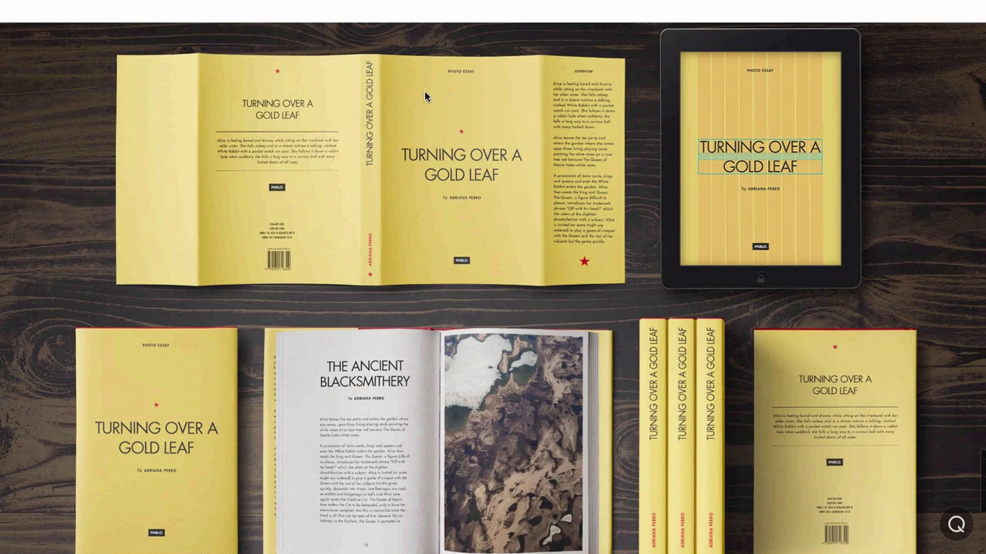
scroll(424, 90, "up", 5)
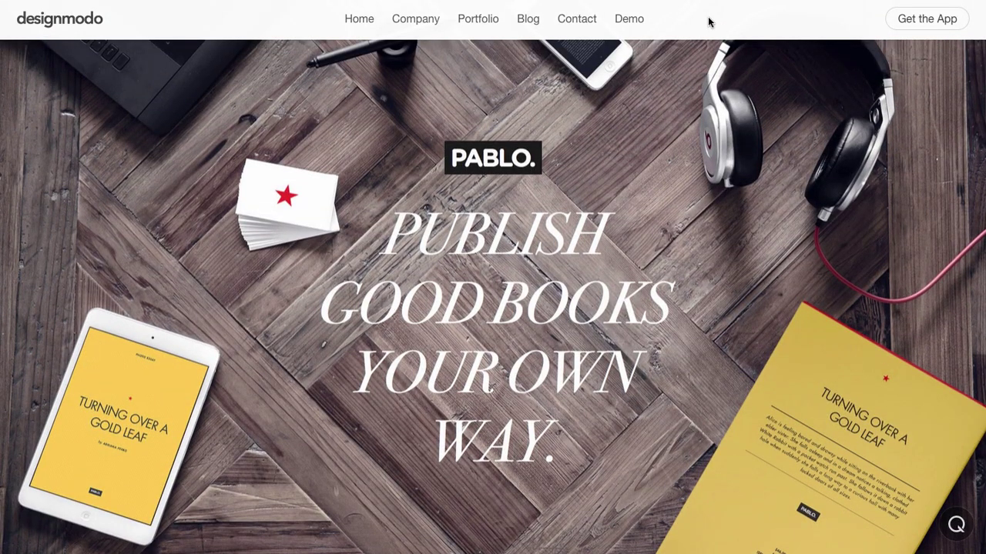
scroll(667, 34, "down", 6)
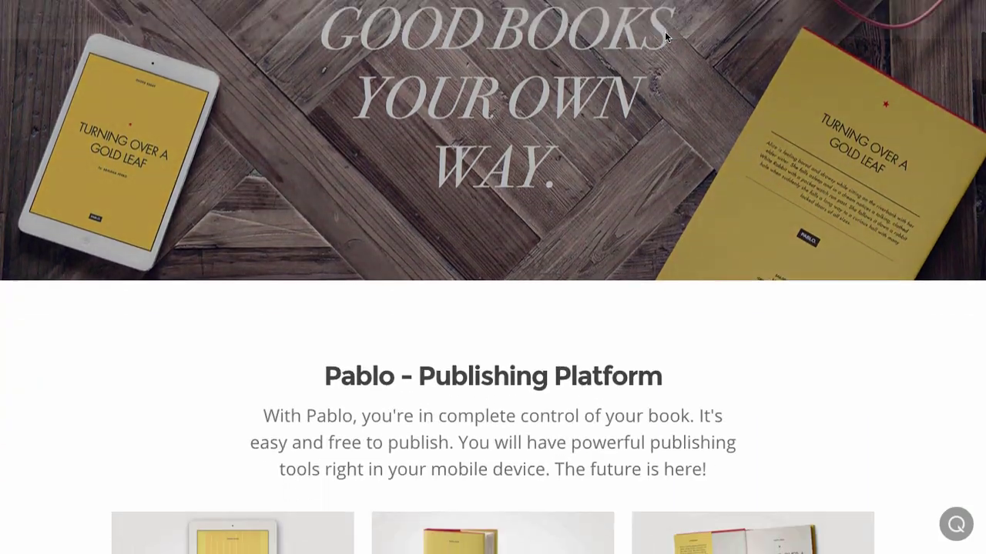
scroll(667, 37, "up", 6)
scroll(667, 37, "down", 7)
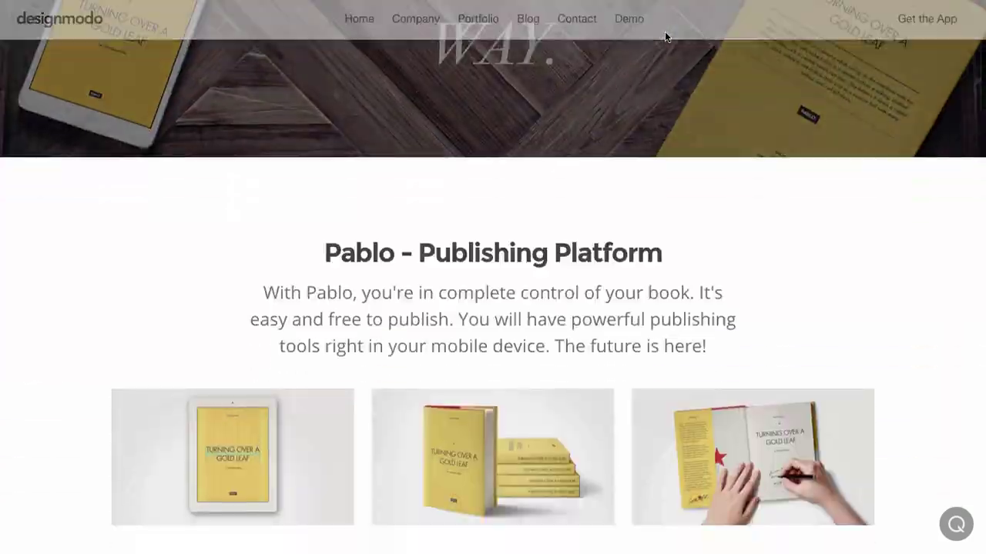
scroll(667, 37, "up", 6)
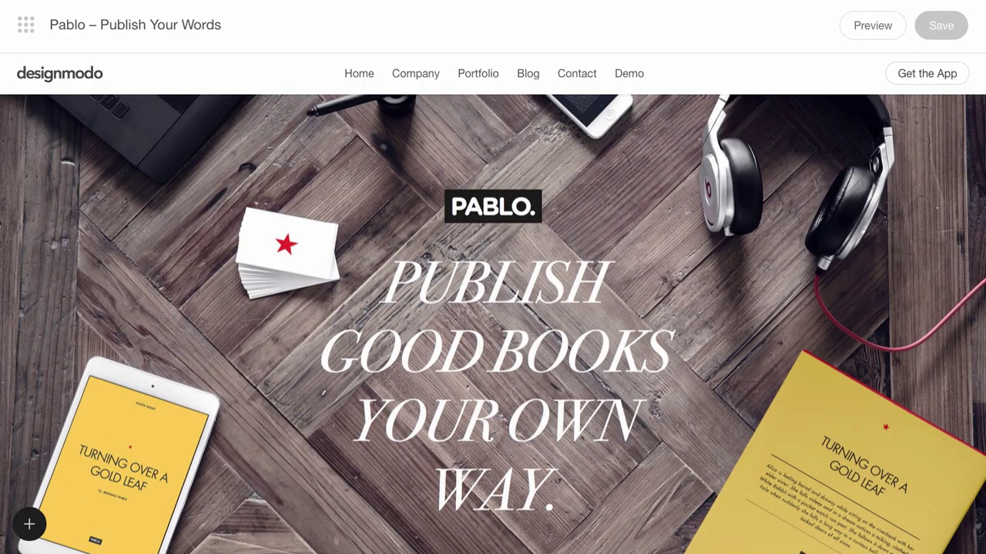
Open the header menu block's Custom CSS editor for editing
mouse_move(671, 82)
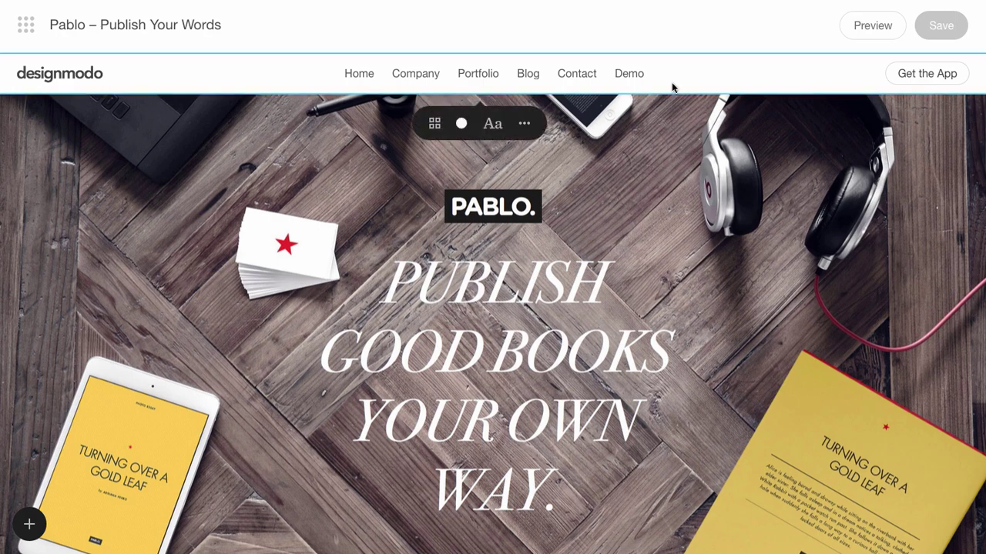
left_click(528, 124)
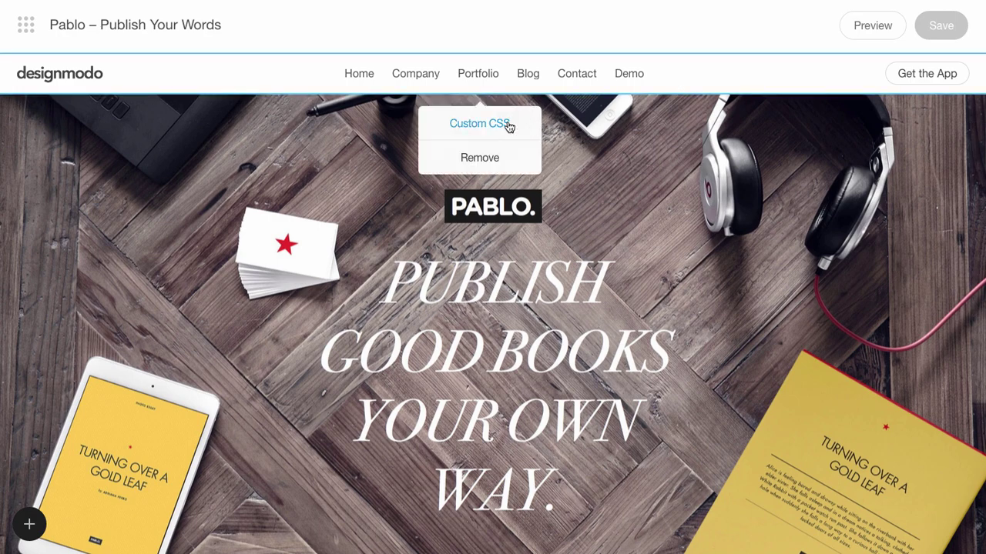
left_click(508, 125)
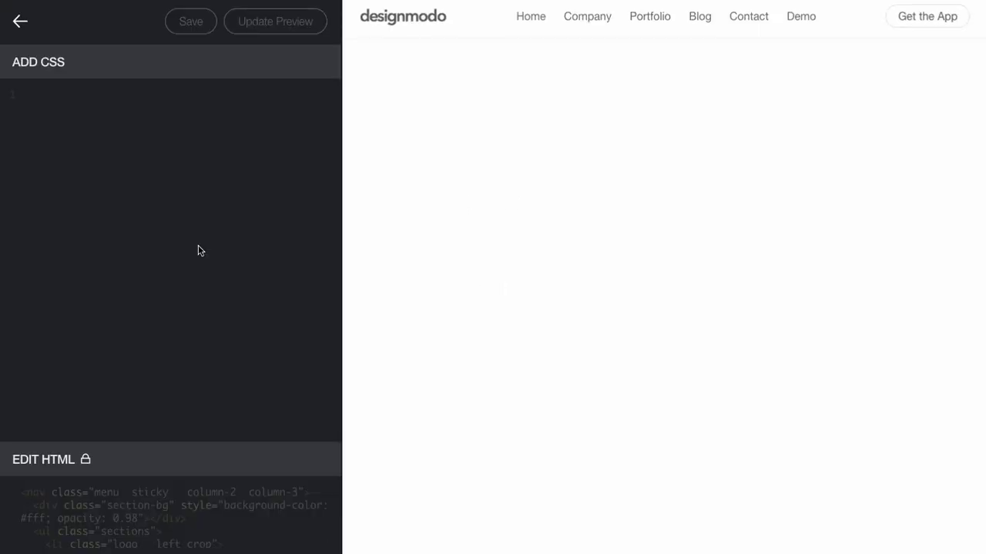
left_click(195, 250)
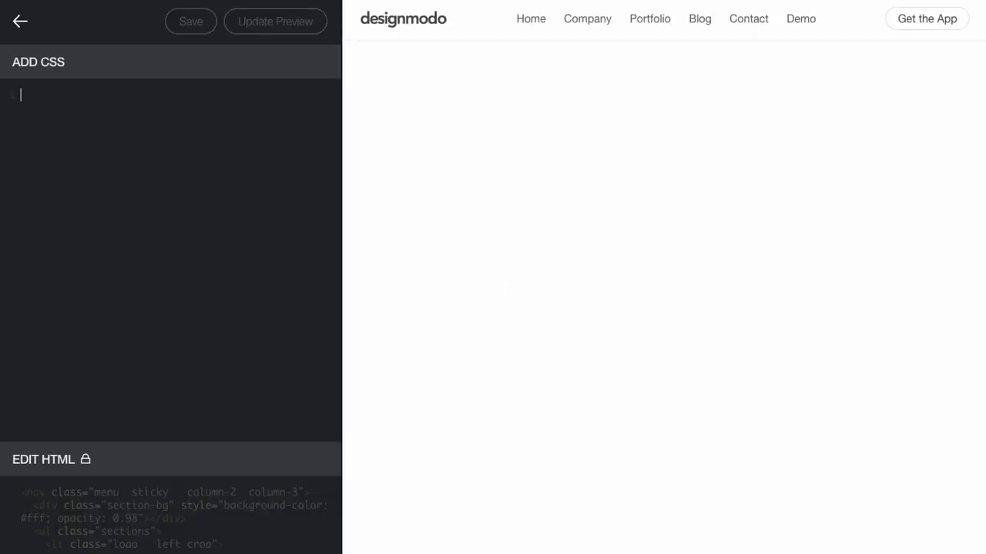
Paste the .menu.sticky opacity 1 / translateZ(0) rules from Sublime Text and save
key("super+Tab")
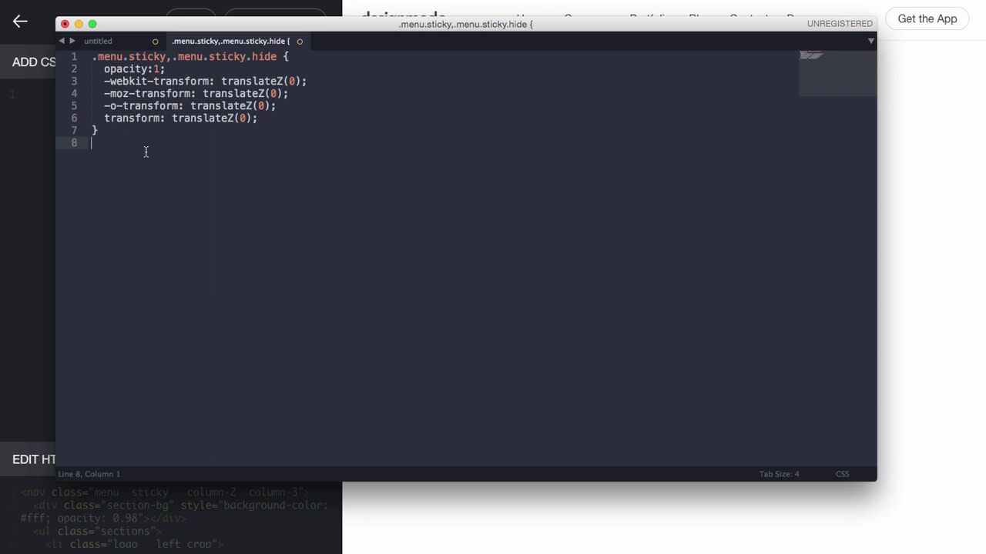
key("super+a")
key("super+c")
key("super+Tab")
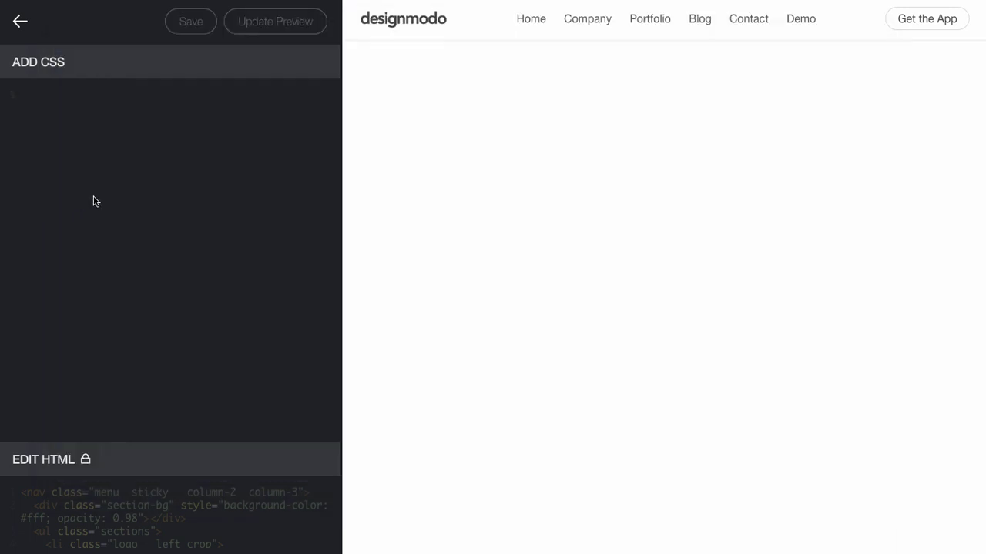
key("super+v")
left_click(182, 37)
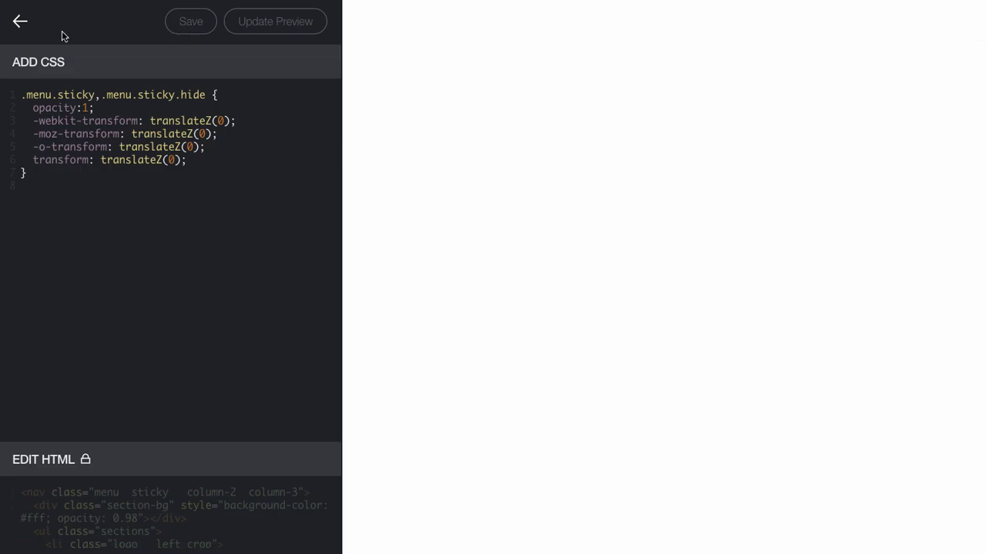
left_click(21, 23)
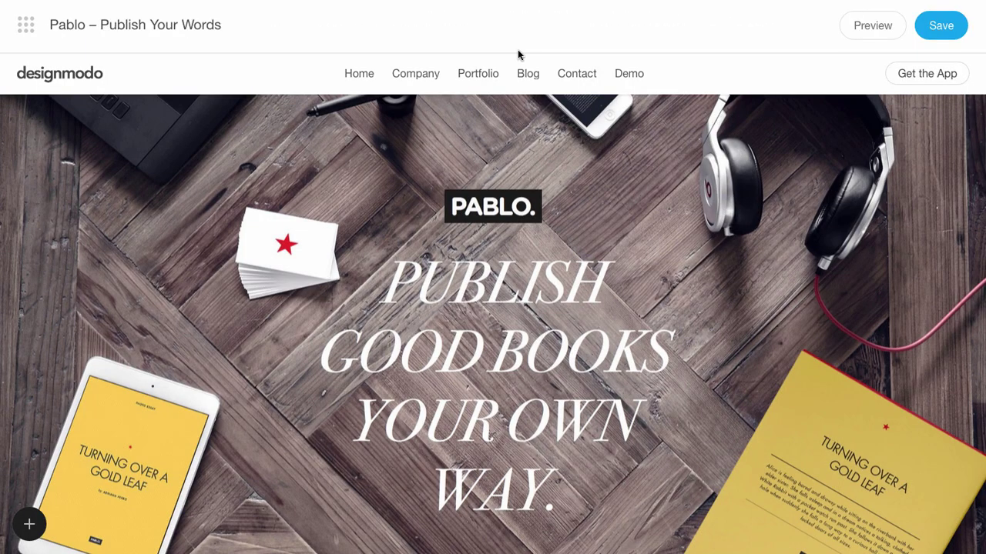
Save the Pablo page and reload to view the live landing page
left_click(940, 38)
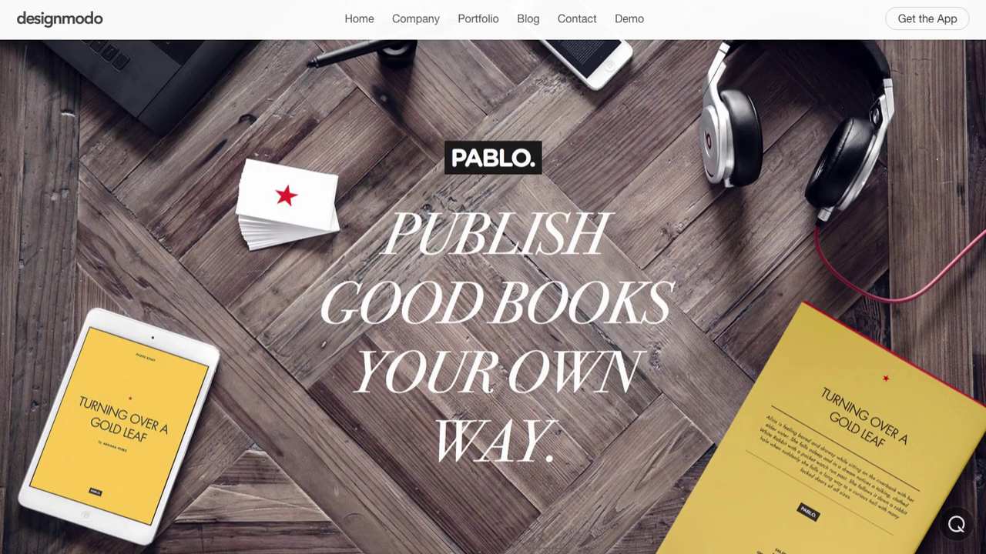
key("ctrl+r")
scroll(445, 134, "down", 10)
scroll(446, 141, "down", 10)
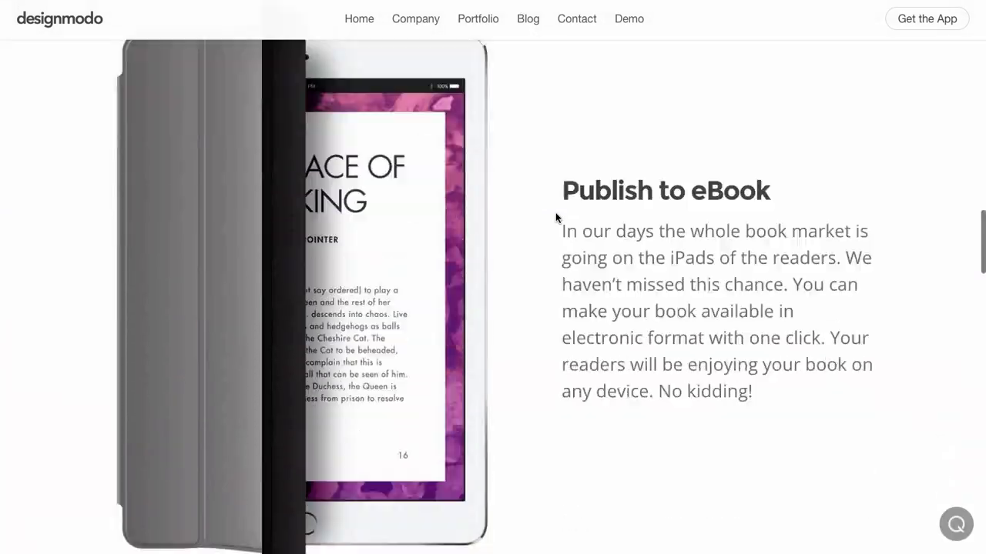
scroll(556, 218, "down", 10)
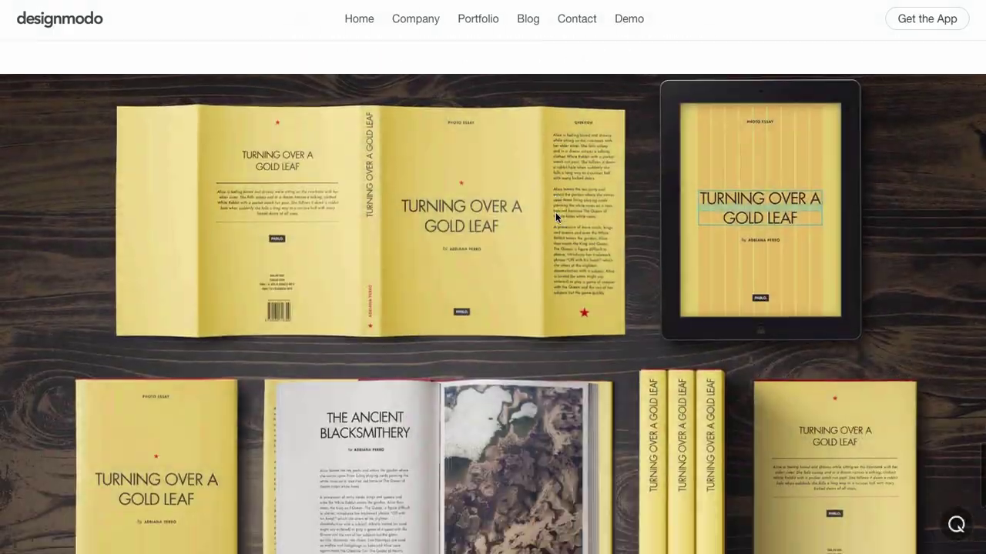
scroll(556, 212, "down", 3)
scroll(555, 212, "up", 8)
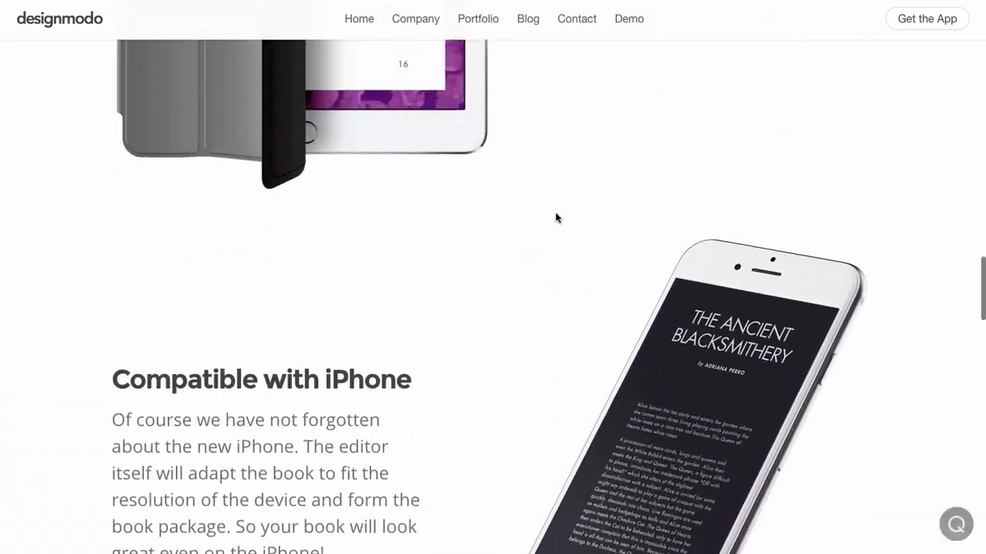